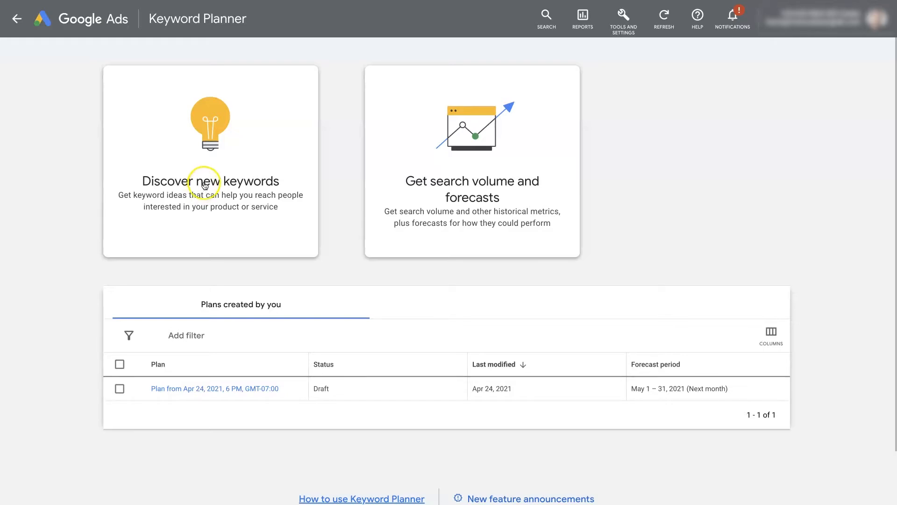
Step: Look over the full account tools overview and close it without choosing anything
click(658, 127)
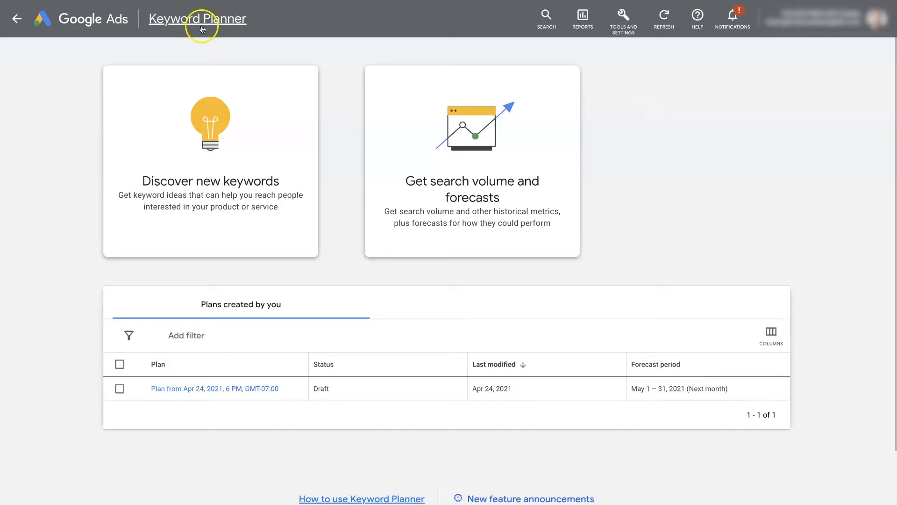
click(623, 17)
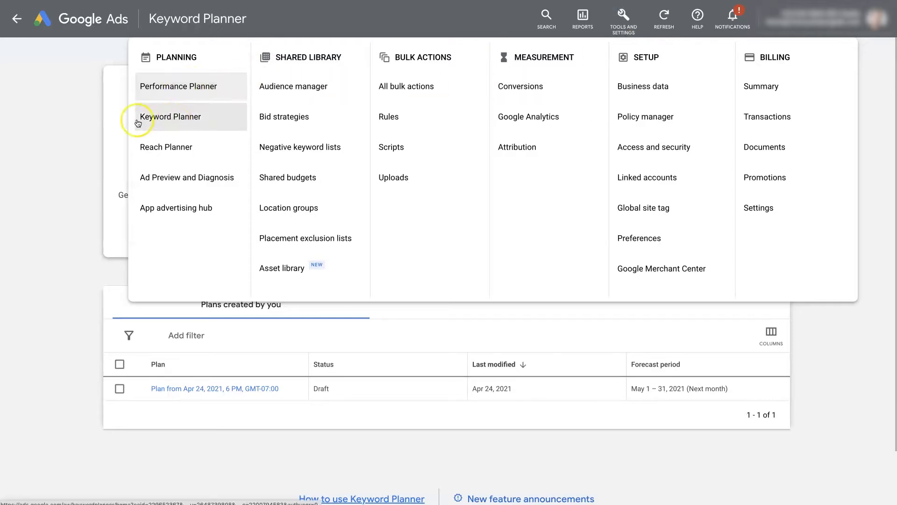
click(65, 136)
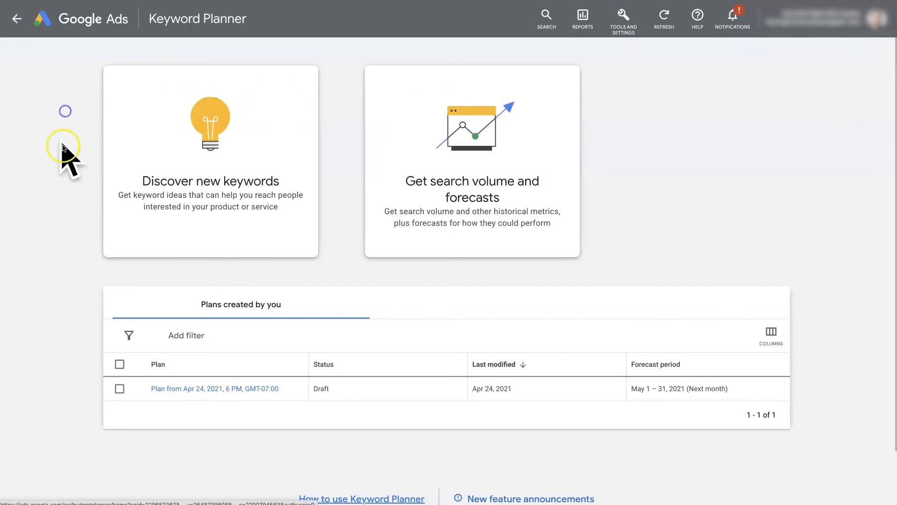
scroll(778, 301, down, 2)
scroll(779, 303, up, 2)
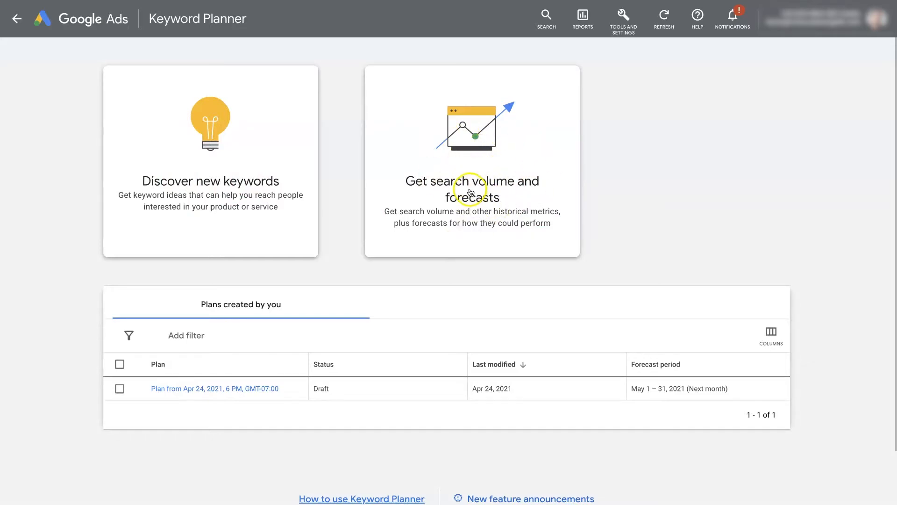
Step: Start discovering new keywords with 'auto detailing' as the seed keyword
click(206, 166)
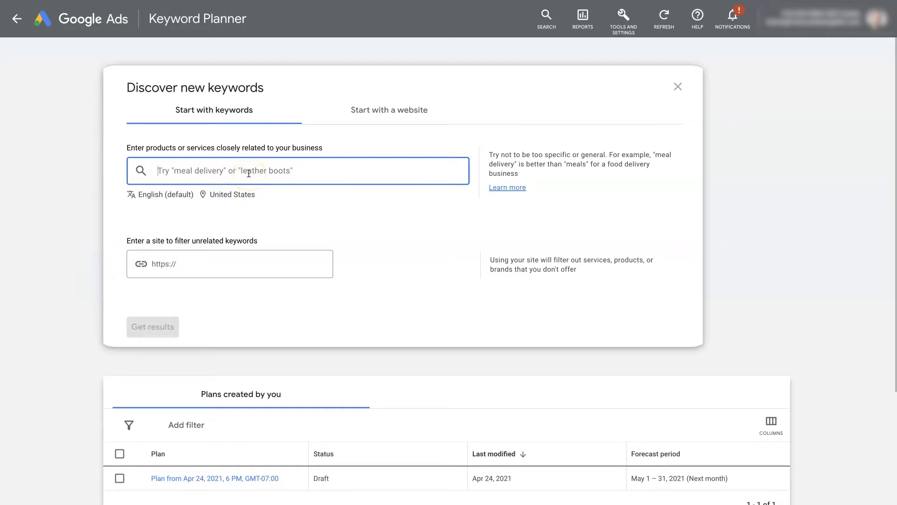
text(aut)
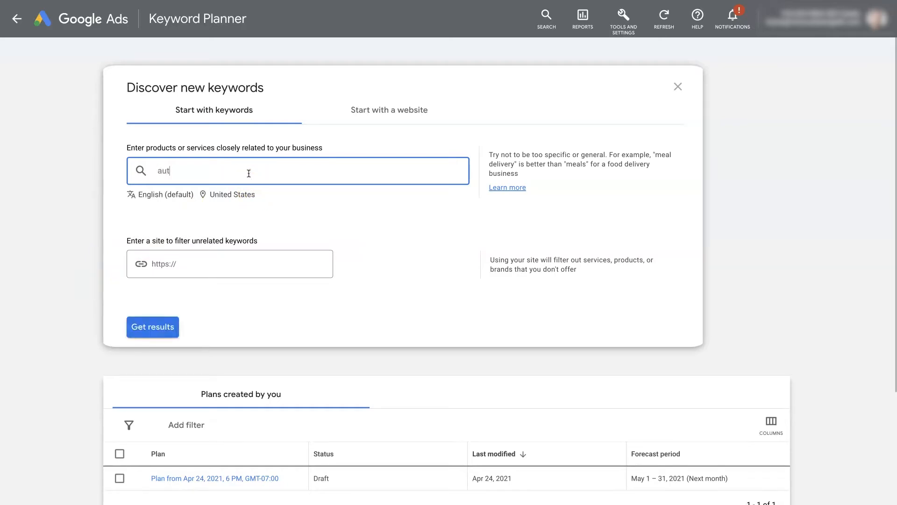
text(o detailing)
key(Return)
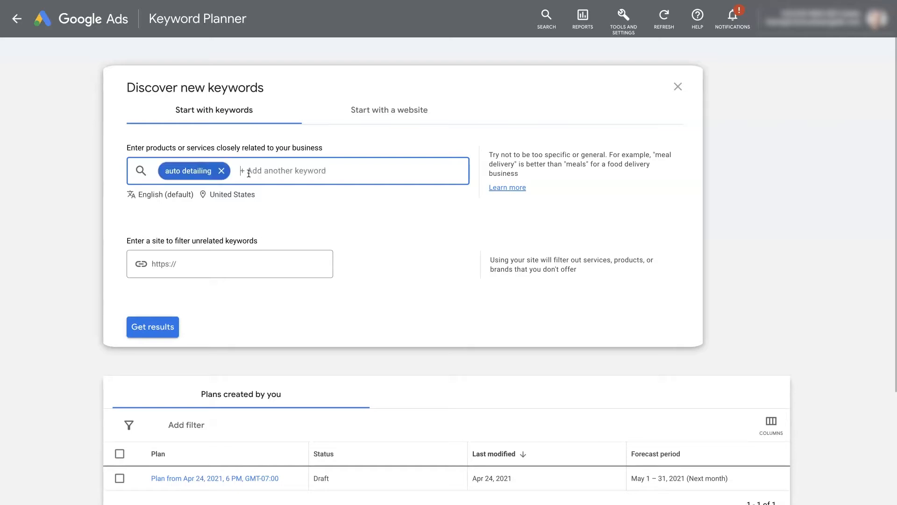
click(252, 195)
Step: Replace United States with Montana as the only targeted location and generate auto detailing ideas
click(224, 195)
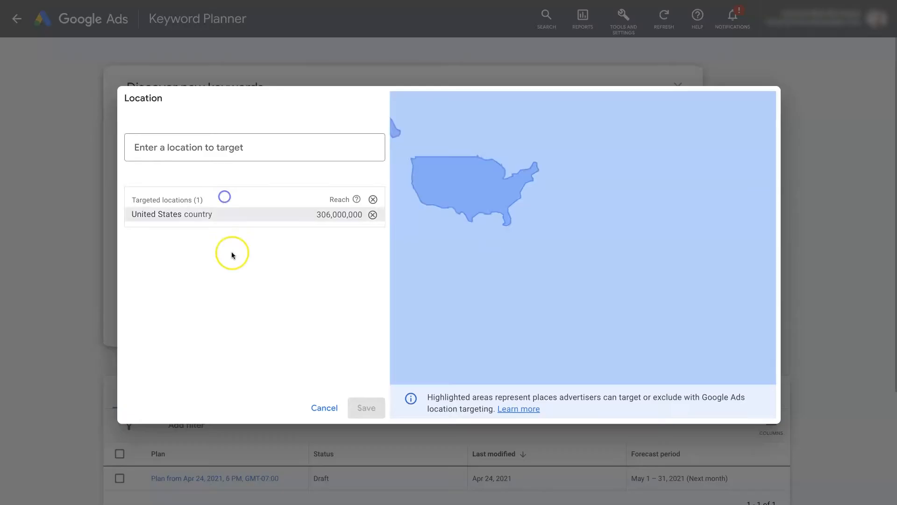
click(202, 151)
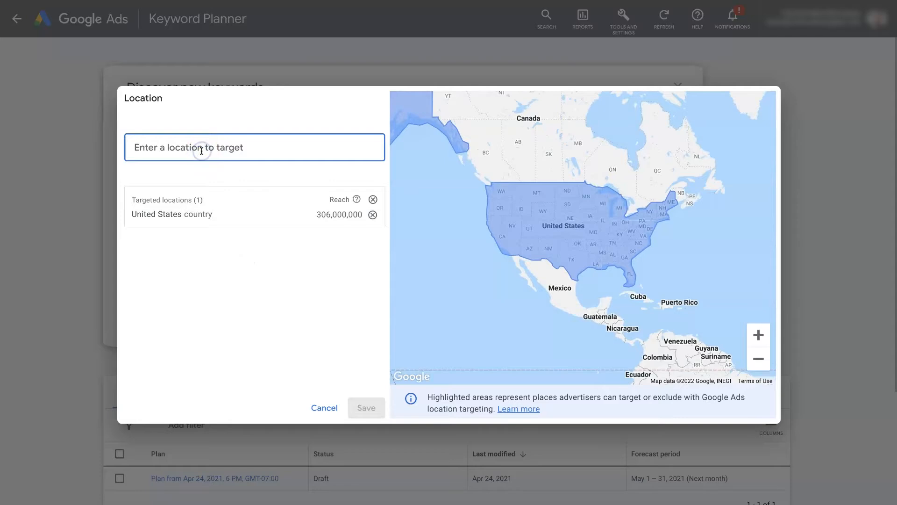
text(montana)
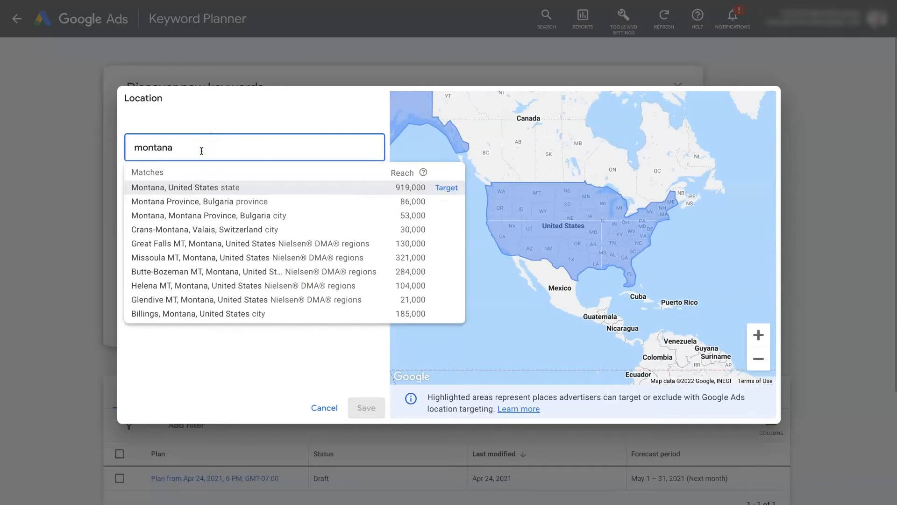
click(446, 188)
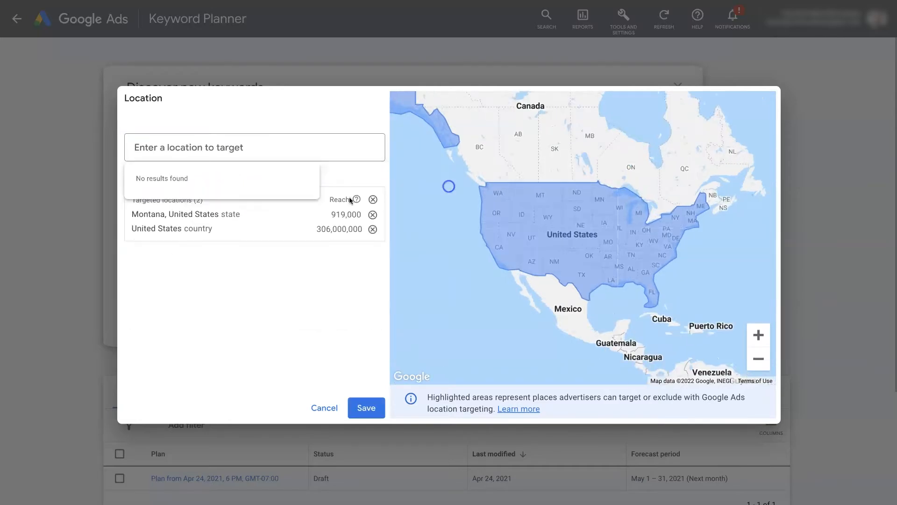
click(373, 229)
click(366, 408)
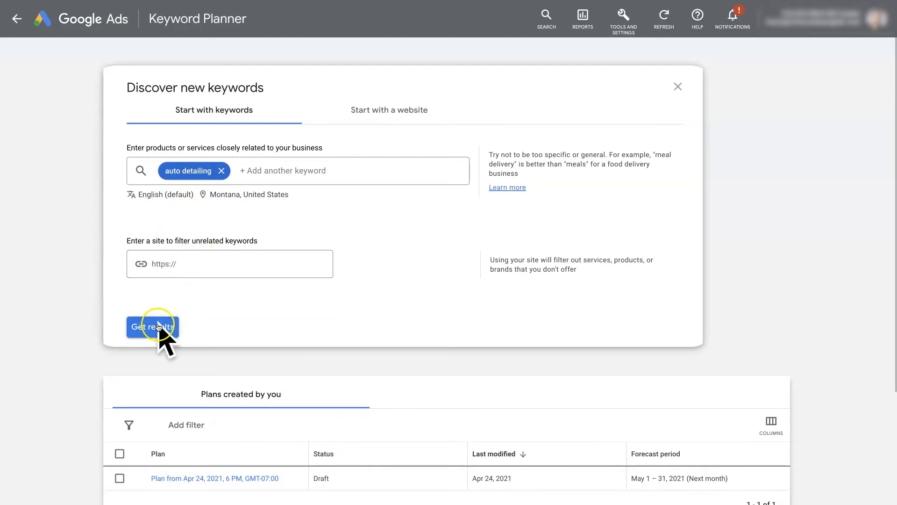
click(147, 335)
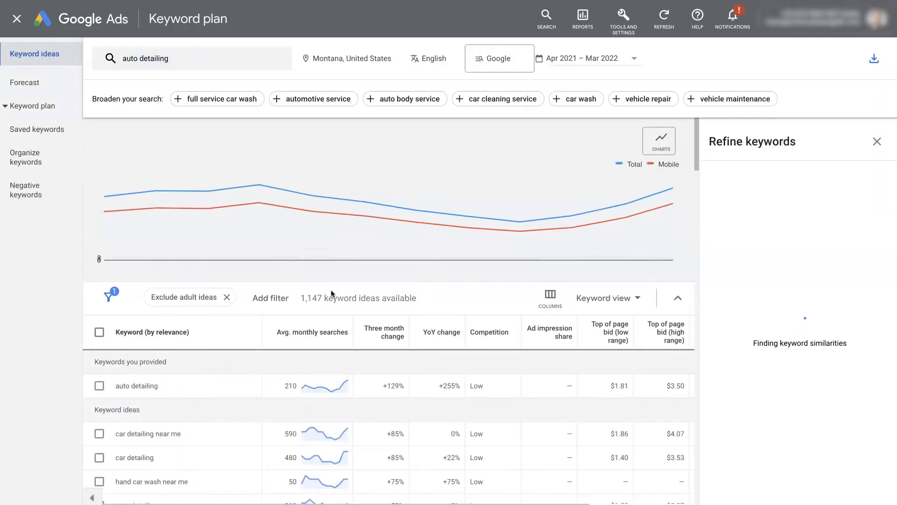
Step: Inspect the Brand or Non-Brand and Service keyword refinement groups, then collapse them
click(874, 147)
click(882, 194)
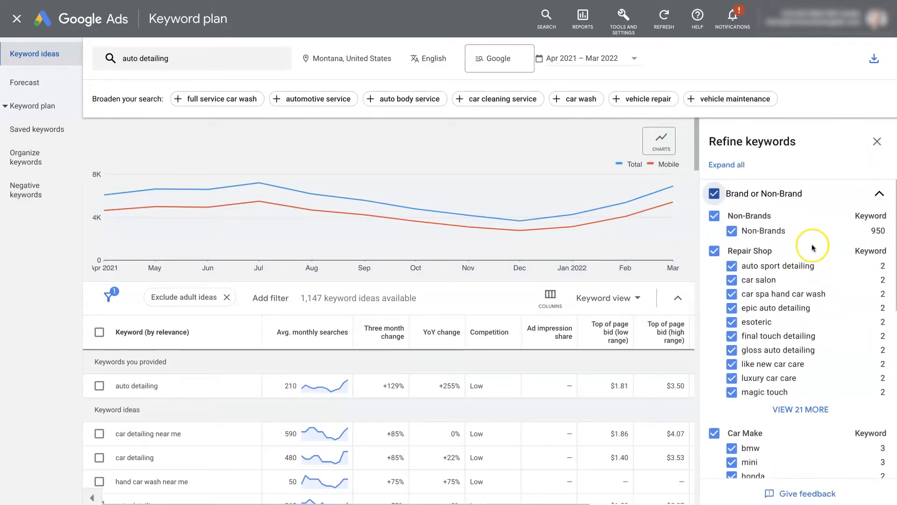
scroll(828, 321, down, 6)
scroll(828, 322, up, 5)
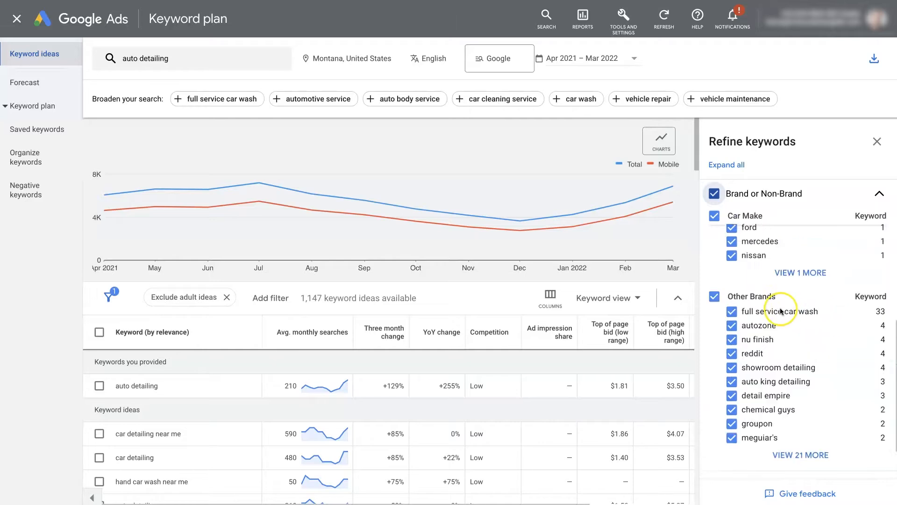
click(879, 194)
click(884, 229)
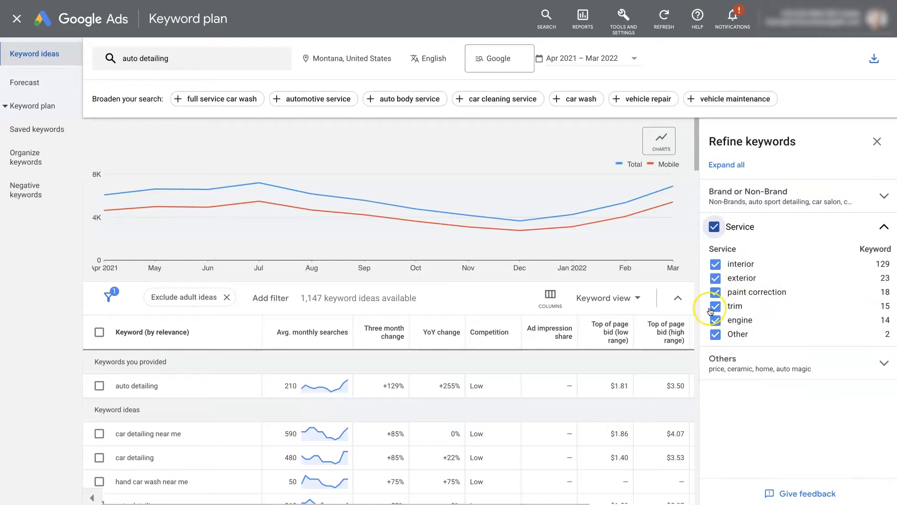
click(884, 224)
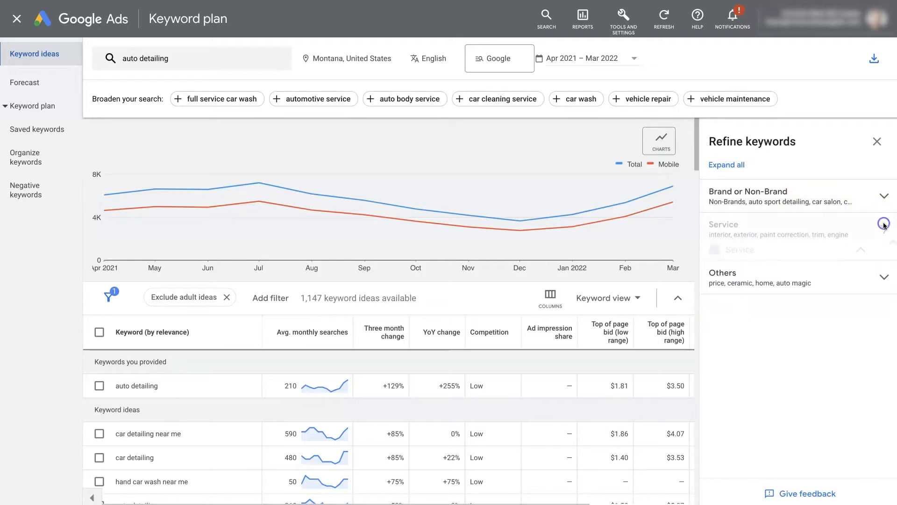
Step: Exclude then re-include 'price' keywords under Others, and close the refinement panel
click(883, 259)
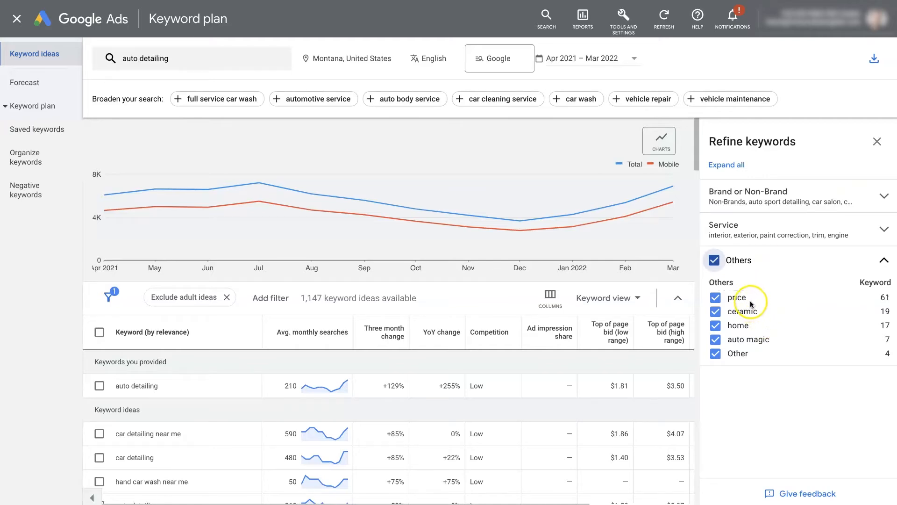
click(715, 297)
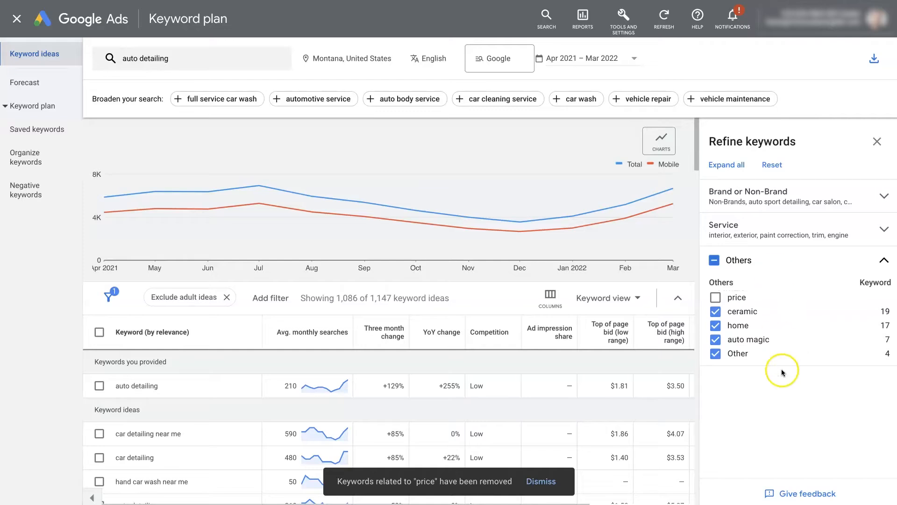
click(715, 297)
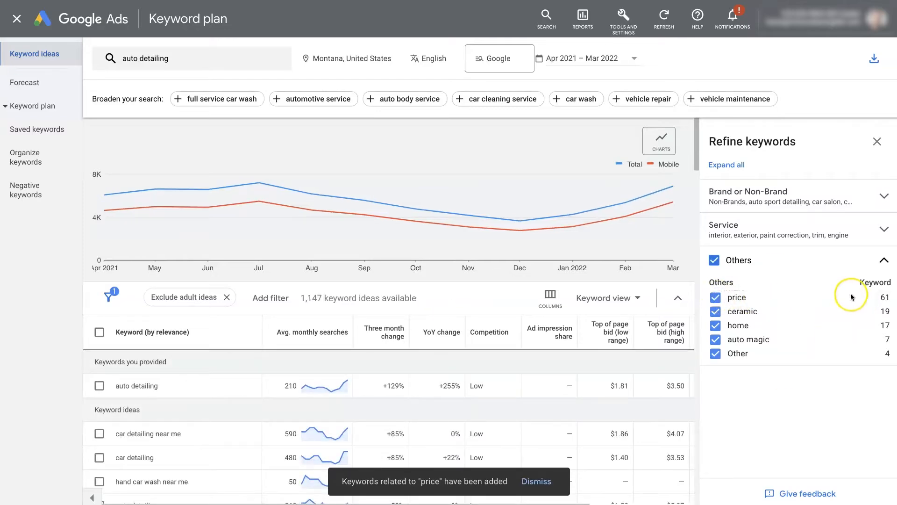
click(884, 260)
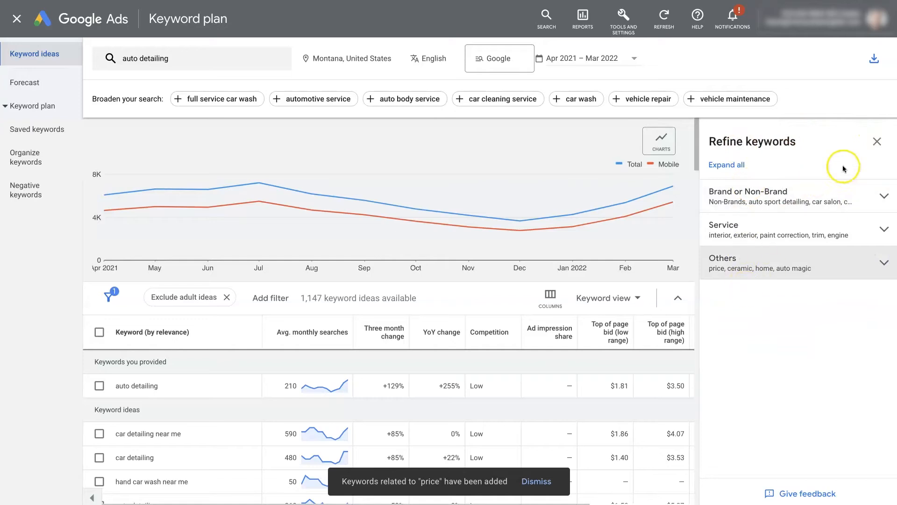
click(877, 142)
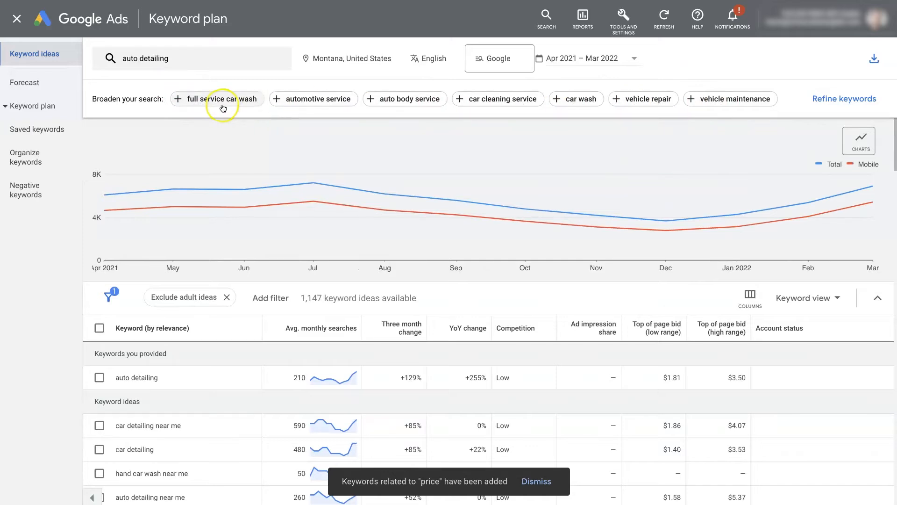
Step: Dismiss the price notice and check auto detailing's monthly search trend chart, then close it
mouse_move(152, 207)
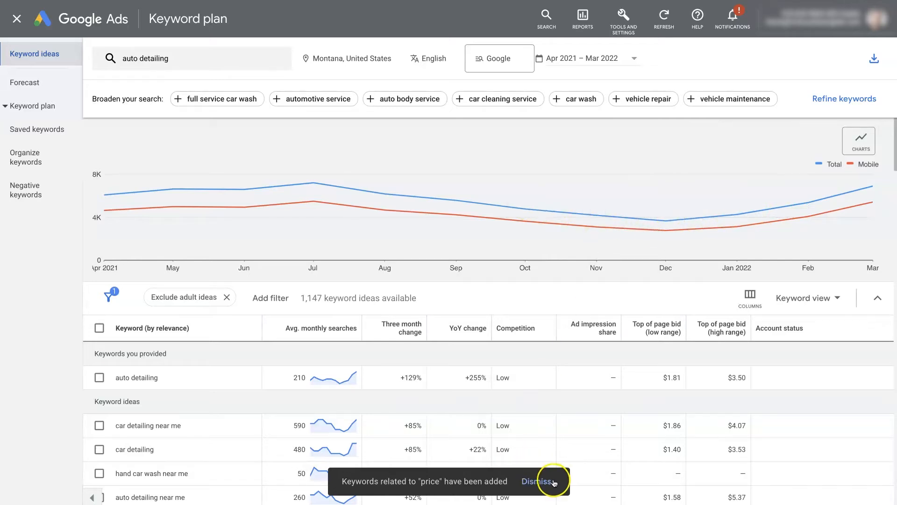
click(536, 481)
scroll(528, 197, down, 2)
scroll(526, 199, down, 2)
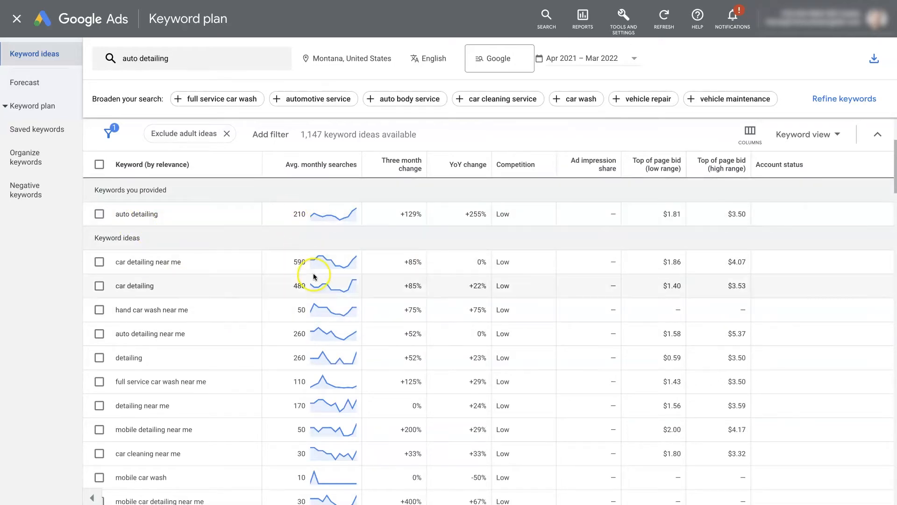
click(323, 221)
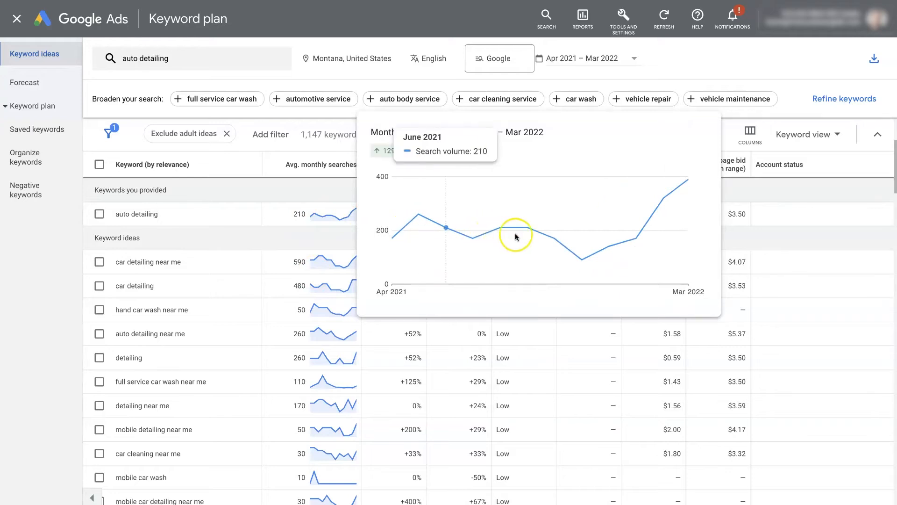
mouse_move(579, 254)
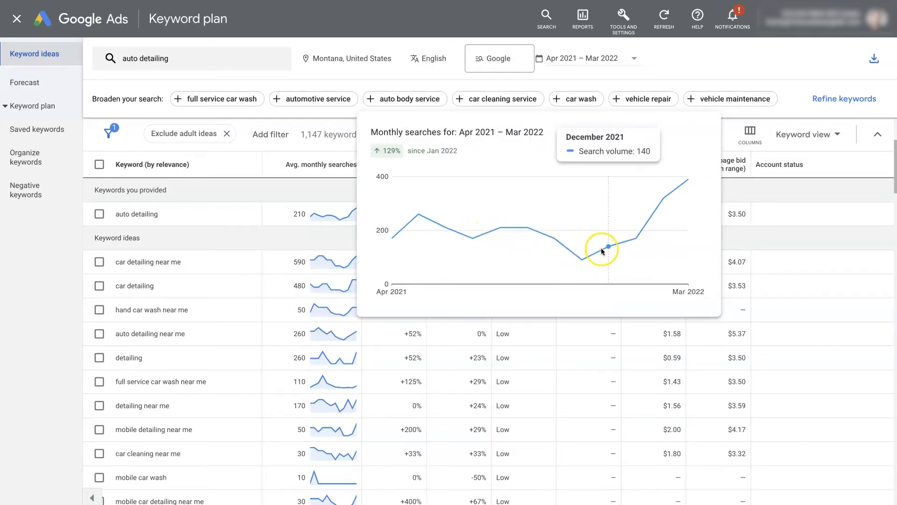
mouse_move(661, 198)
mouse_move(687, 190)
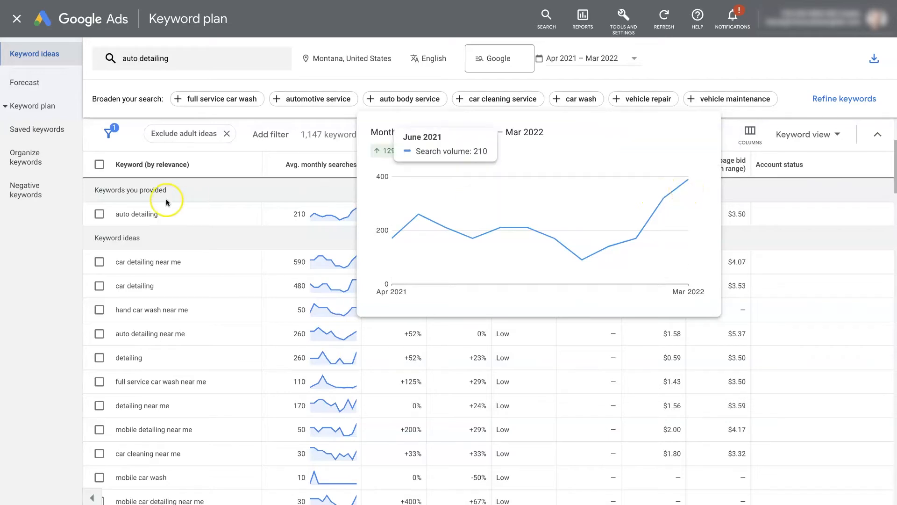
click(214, 190)
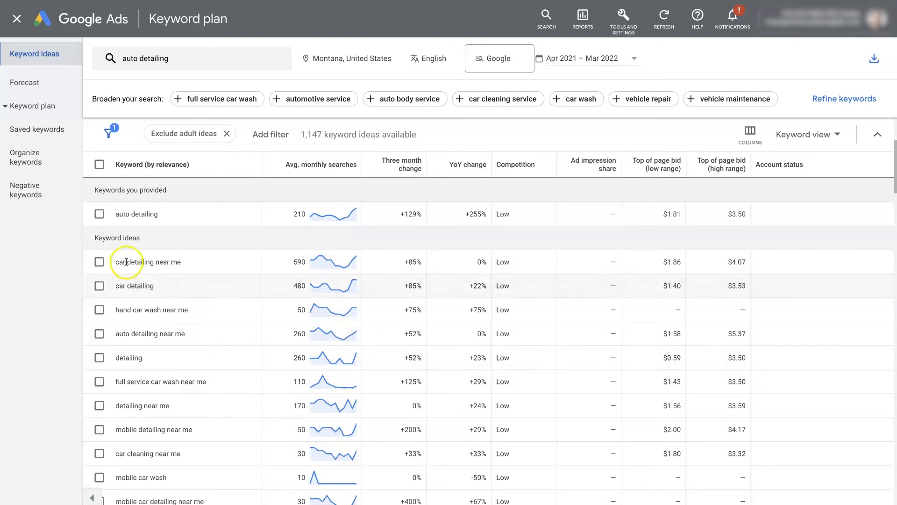
Step: Highlight the top idea 'car detailing near me' and its 590 monthly searches
drag(120, 263, 184, 263)
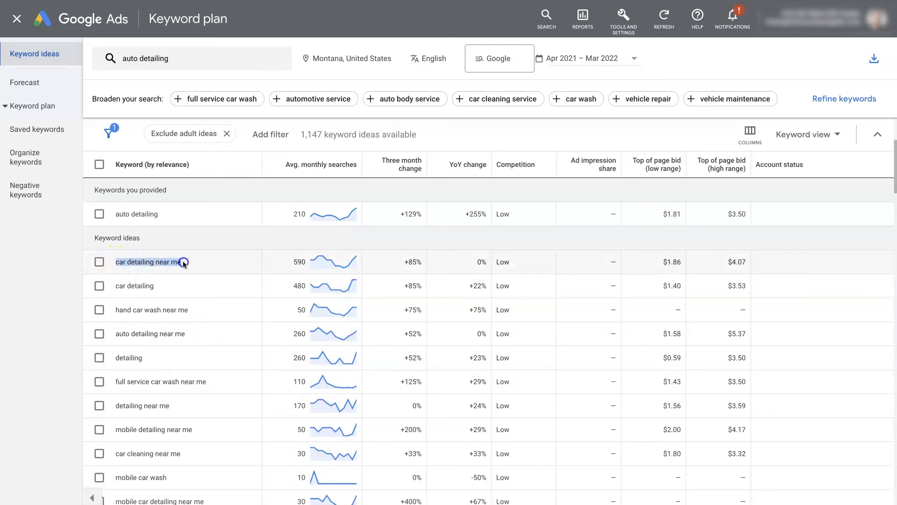
drag(293, 263, 304, 263)
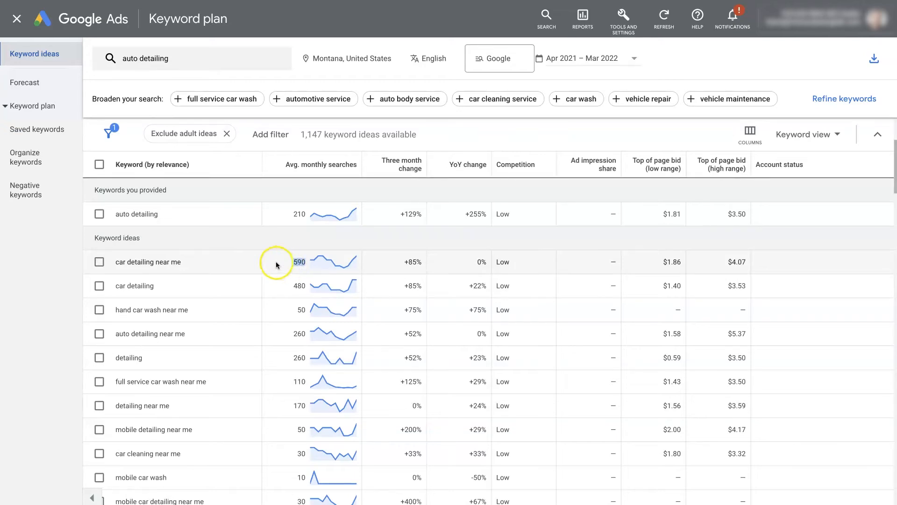
click(162, 217)
drag(186, 260, 144, 263)
click(190, 260)
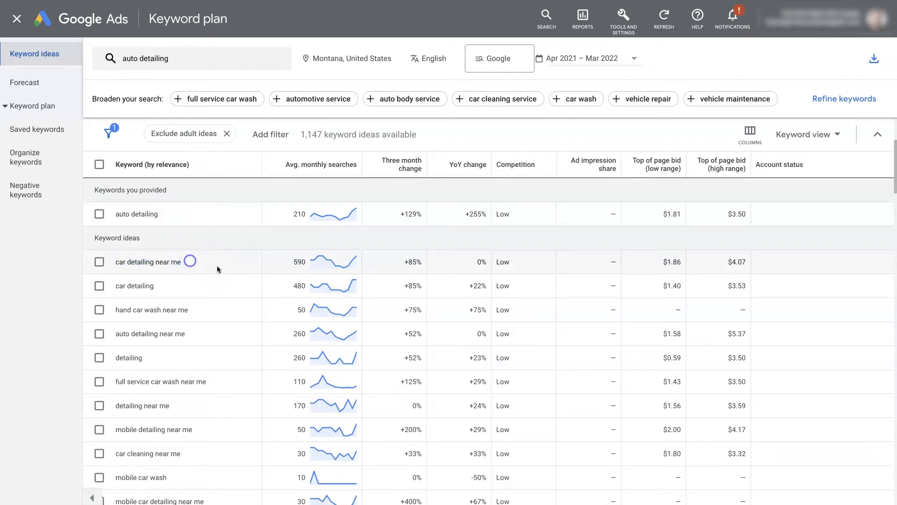
click(99, 215)
click(104, 264)
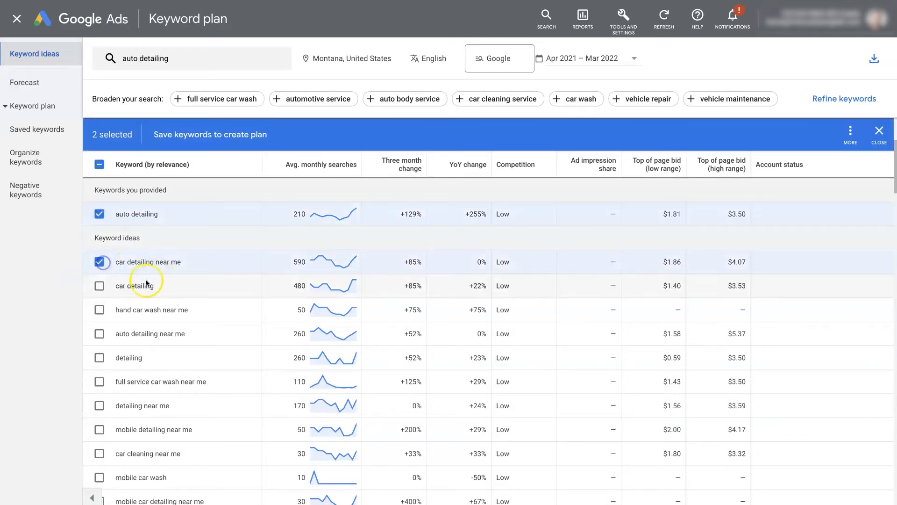
click(99, 287)
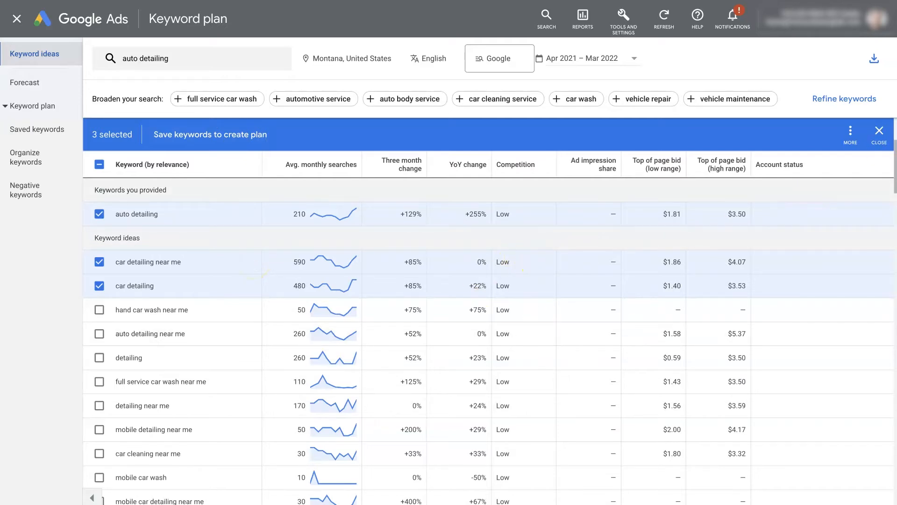
click(880, 135)
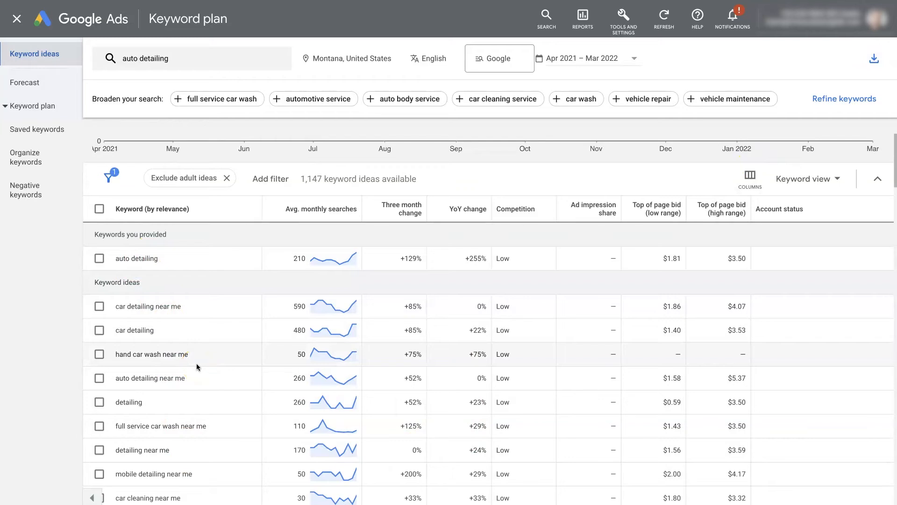
click(615, 310)
scroll(614, 308, down, 2)
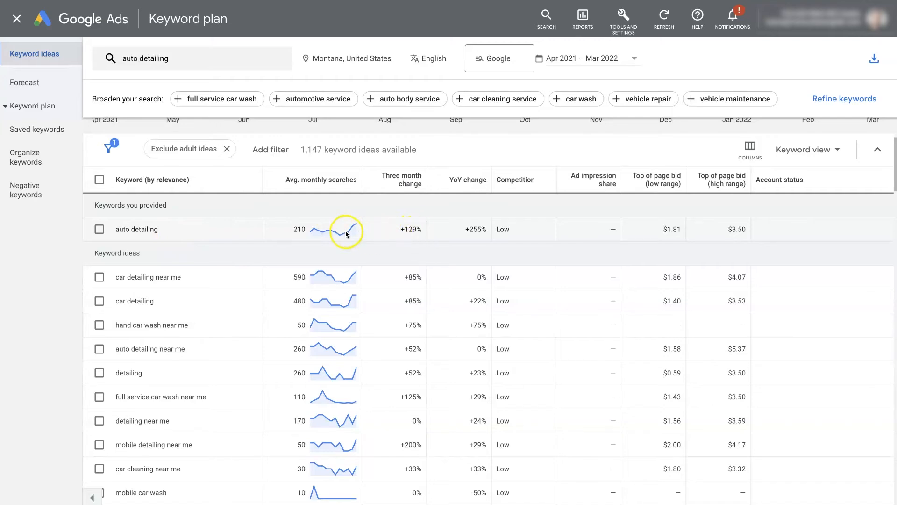
mouse_move(346, 233)
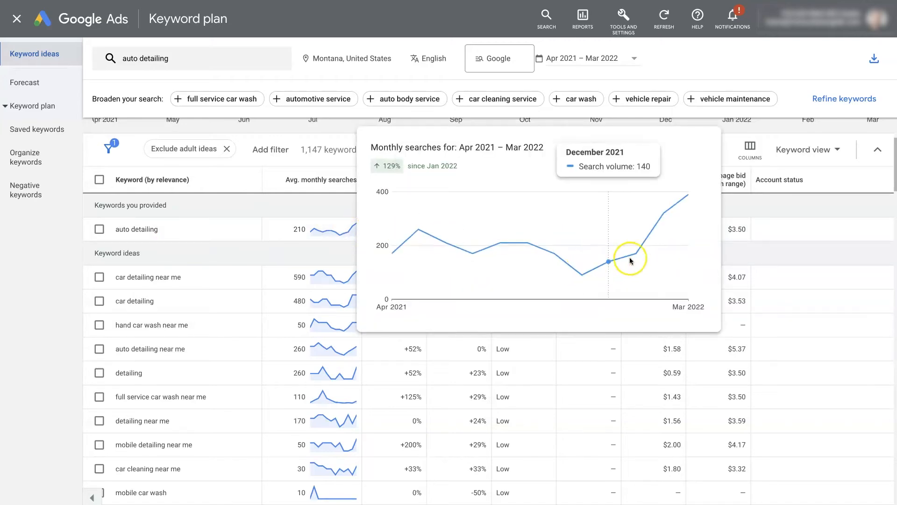
click(841, 184)
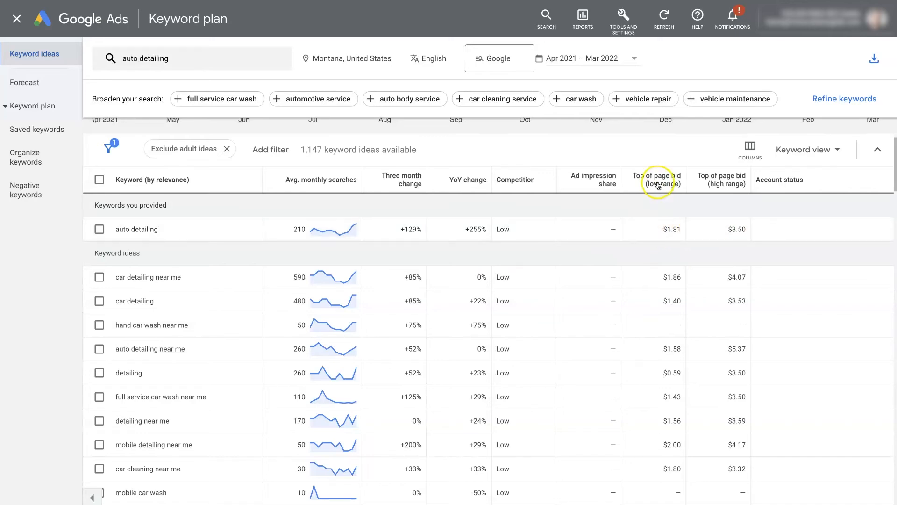
mouse_move(667, 187)
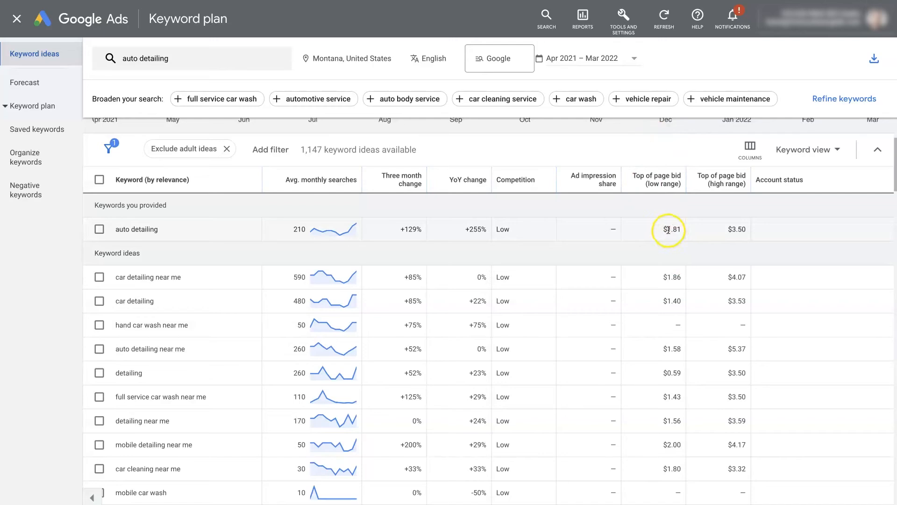
mouse_move(718, 196)
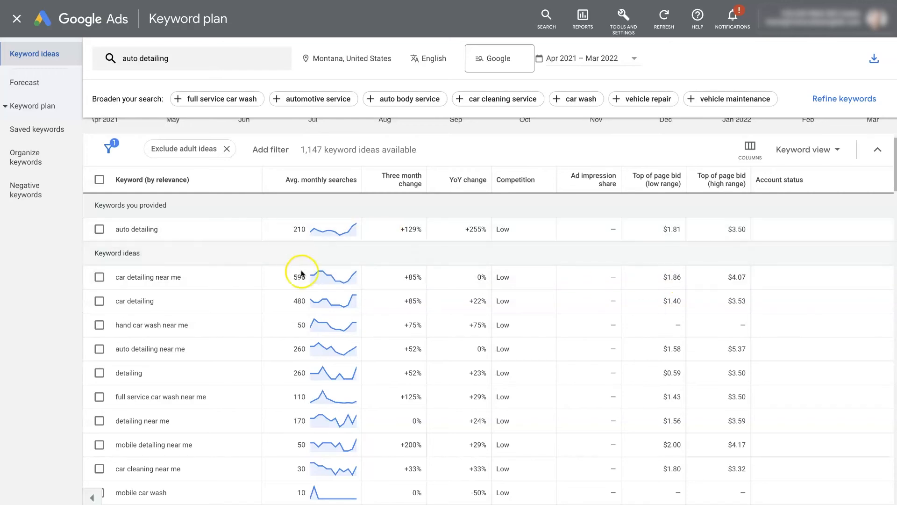
scroll(573, 313, down, 1)
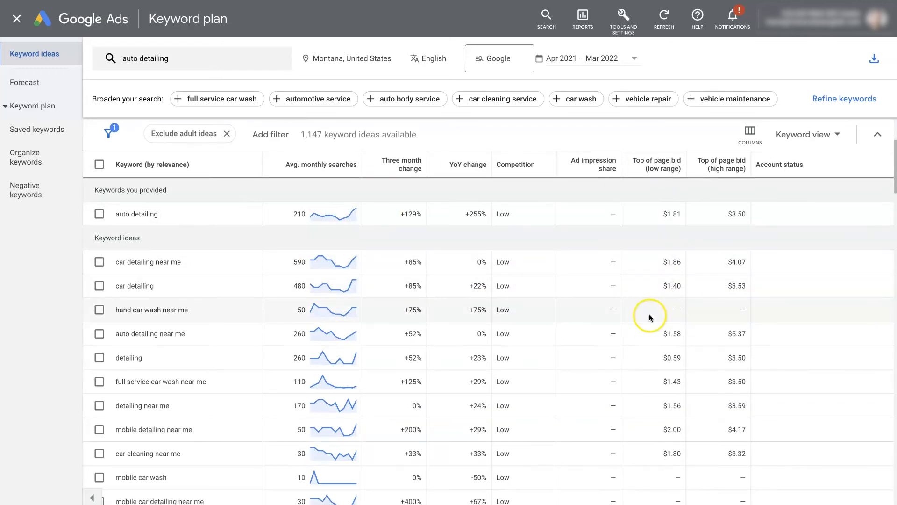
scroll(607, 290, up, 4)
Step: Add 'car detailing' as a second seed keyword and get ideas for both keywords
click(189, 63)
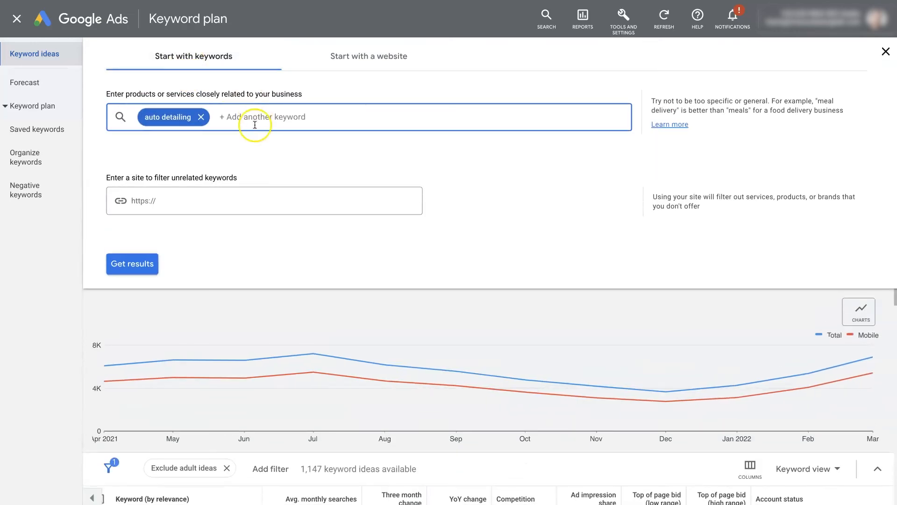
text(car)
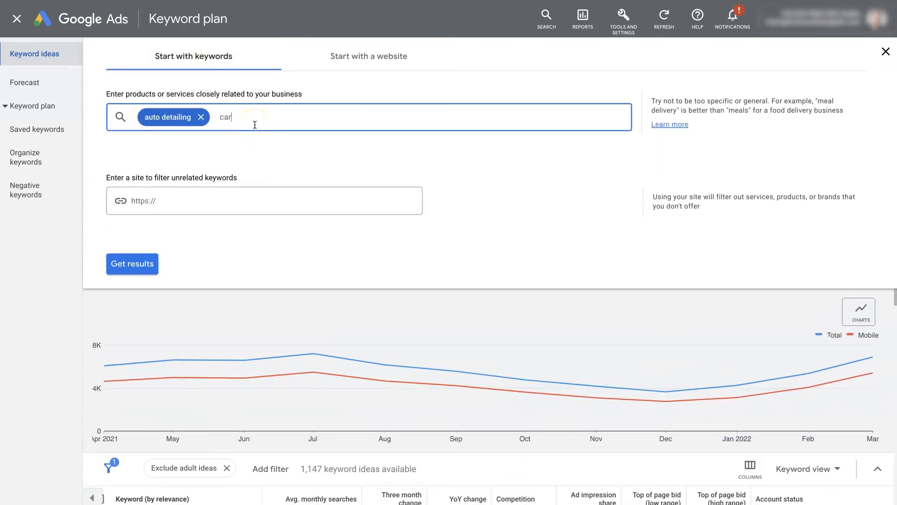
text( detailing)
key(Return)
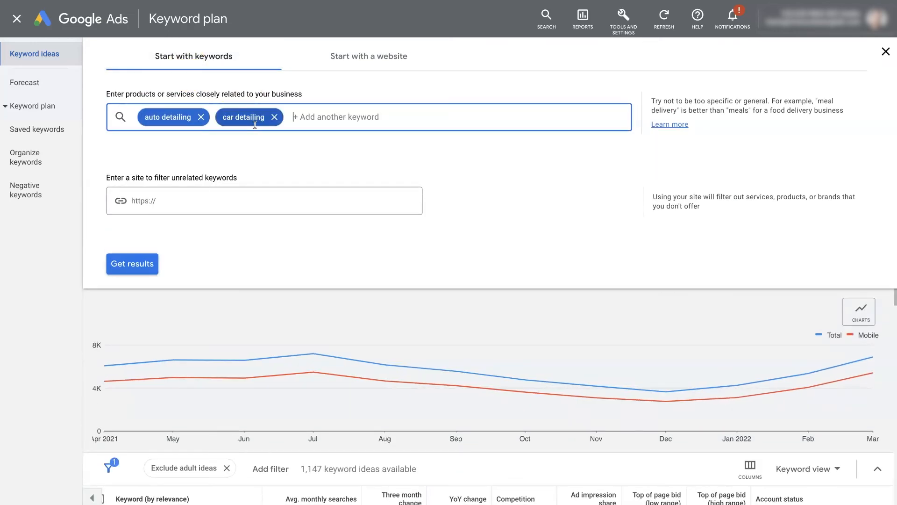
click(131, 264)
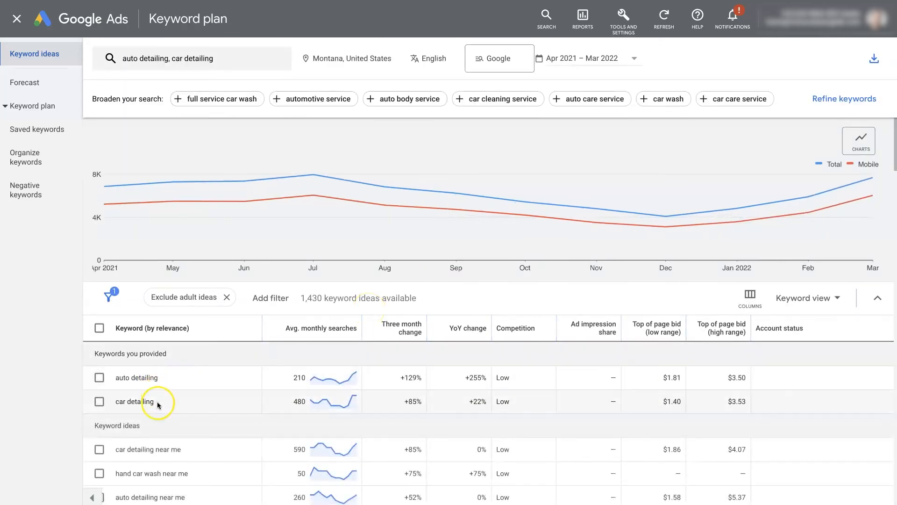
Step: Scroll through the combined auto detailing and car detailing keyword ideas to review them
scroll(206, 416, down, 5)
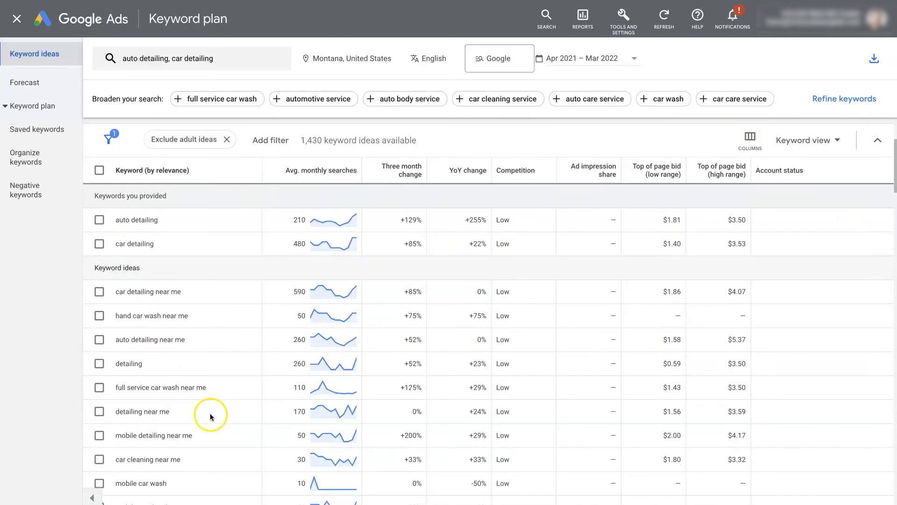
scroll(173, 358, down, 1)
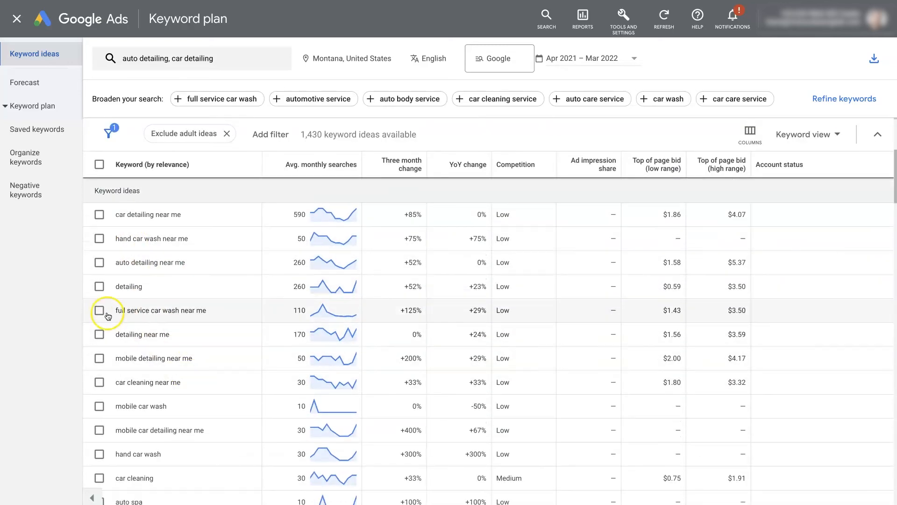
scroll(201, 355, down, 15)
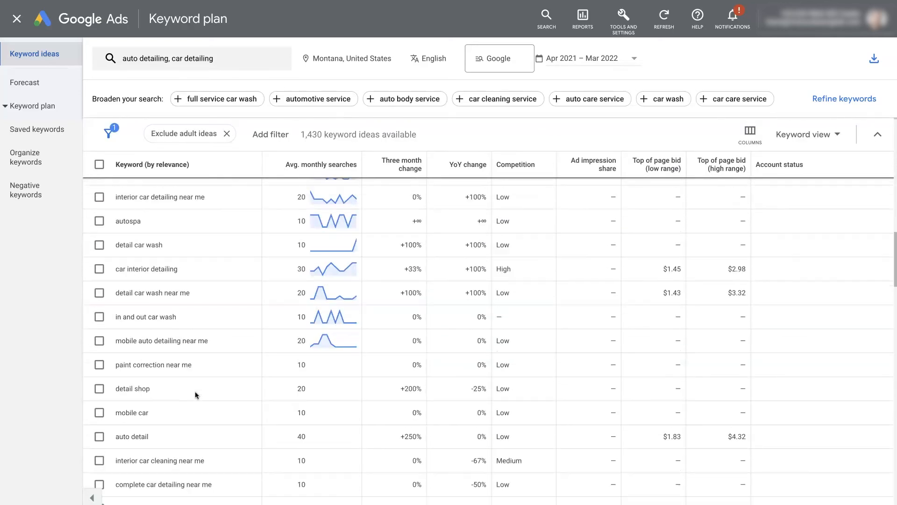
scroll(202, 336, up, 17)
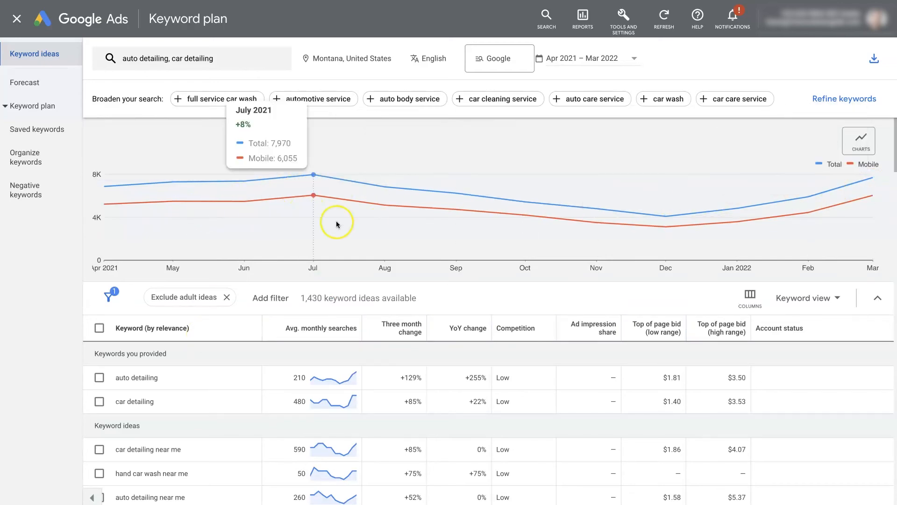
scroll(336, 221, down, 10)
scroll(336, 220, up, 5)
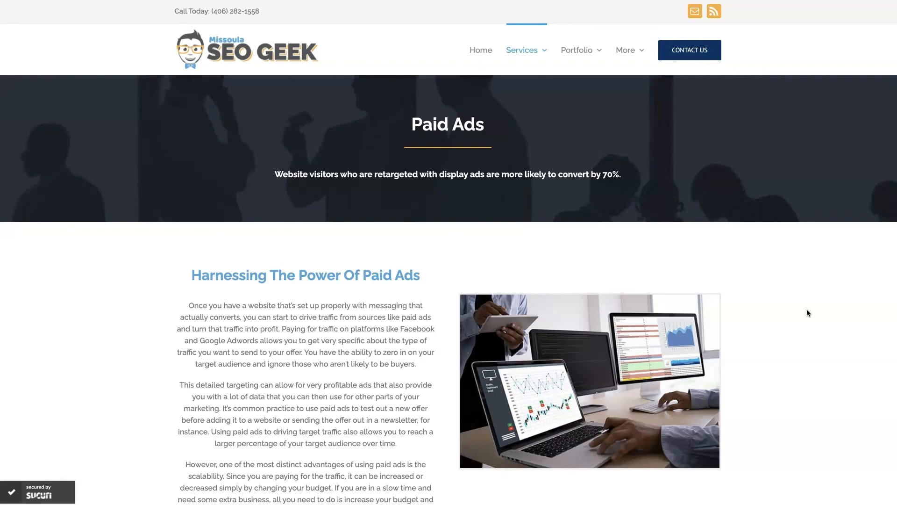
scroll(792, 339, down, 20)
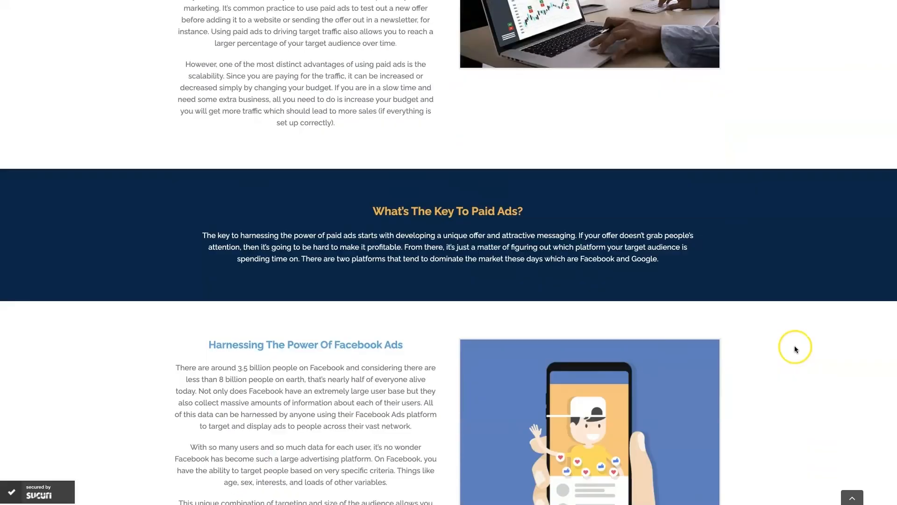
scroll(794, 348, down, 1)
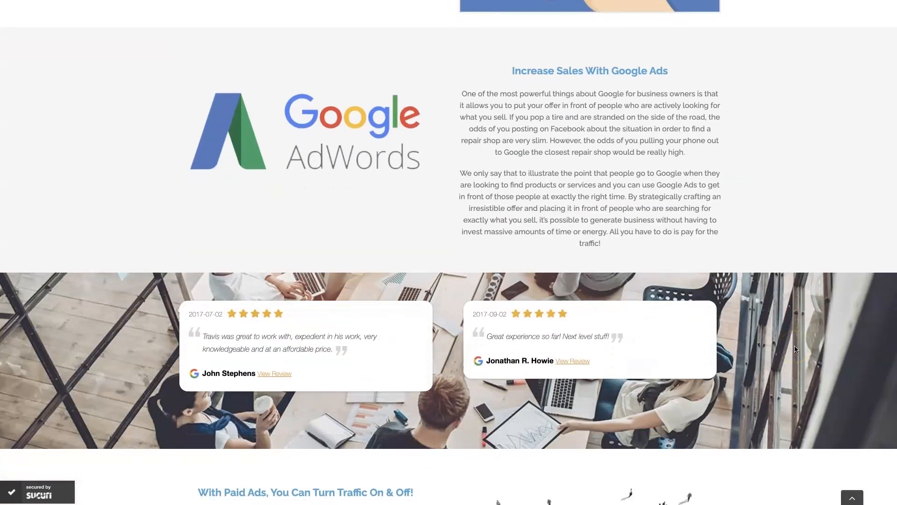
scroll(795, 348, up, 1)
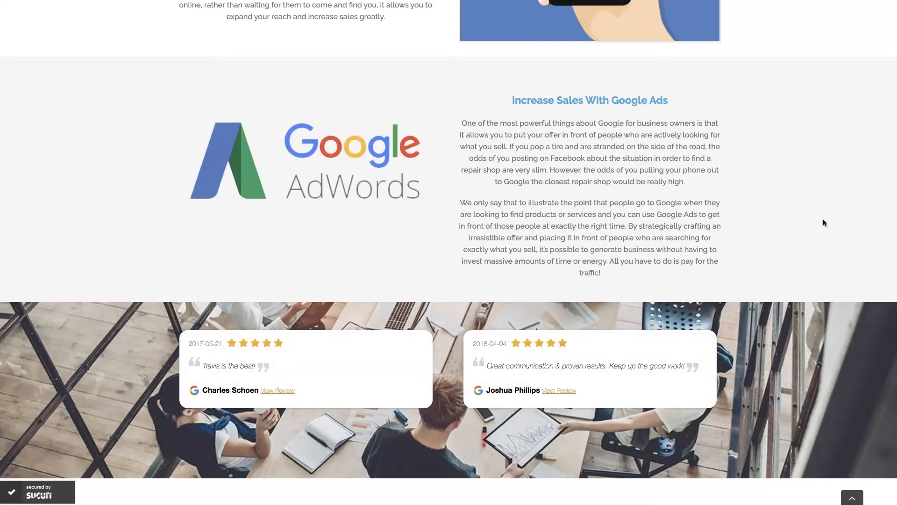
scroll(824, 222, up, 5)
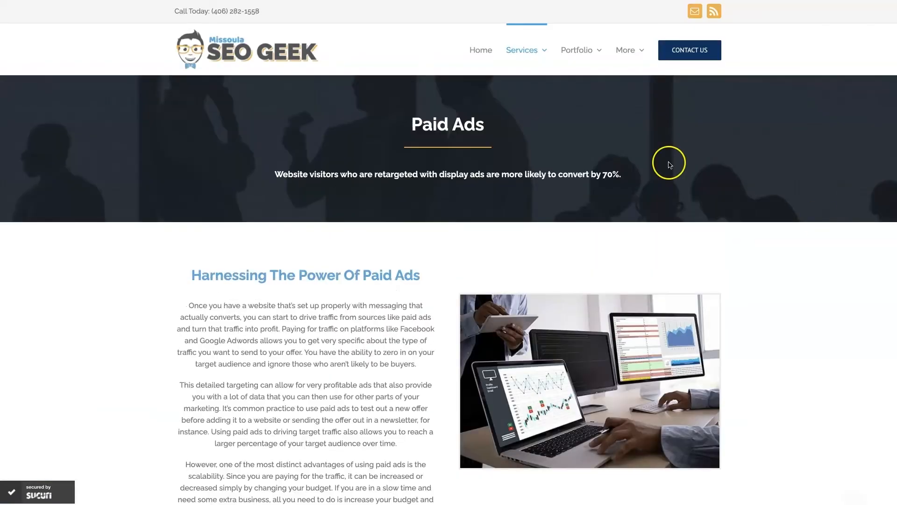